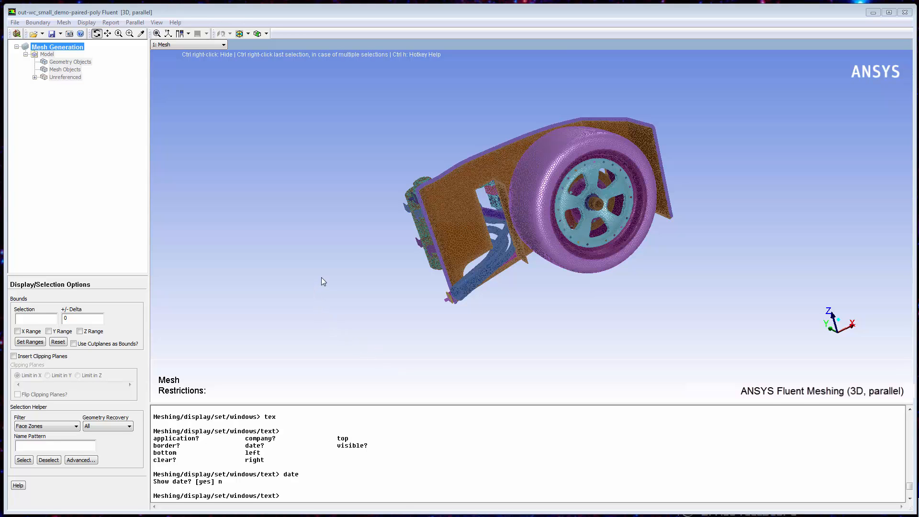
Examine the surface mesh of the wheel and fender assembly from several sides.
drag(424, 296, 764, 224)
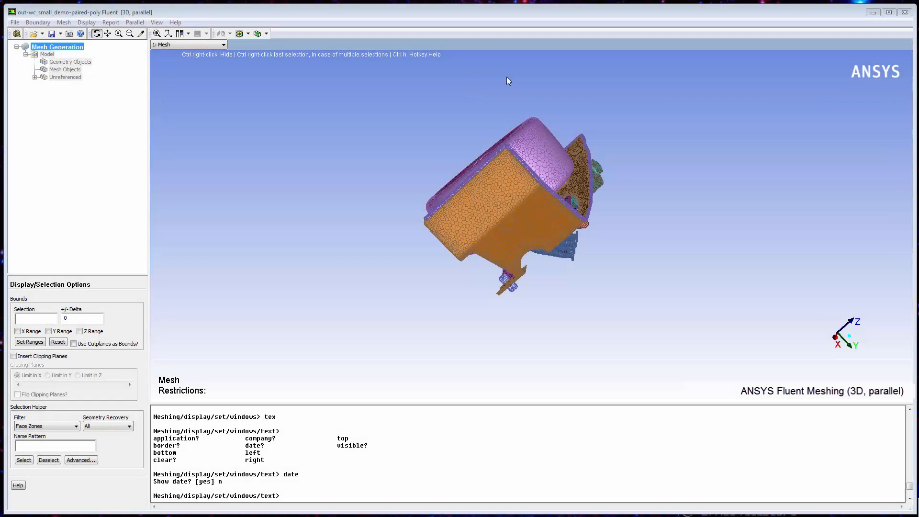
drag(589, 139, 827, 232)
drag(695, 245, 378, 109)
drag(403, 186, 468, 372)
drag(553, 386, 680, 373)
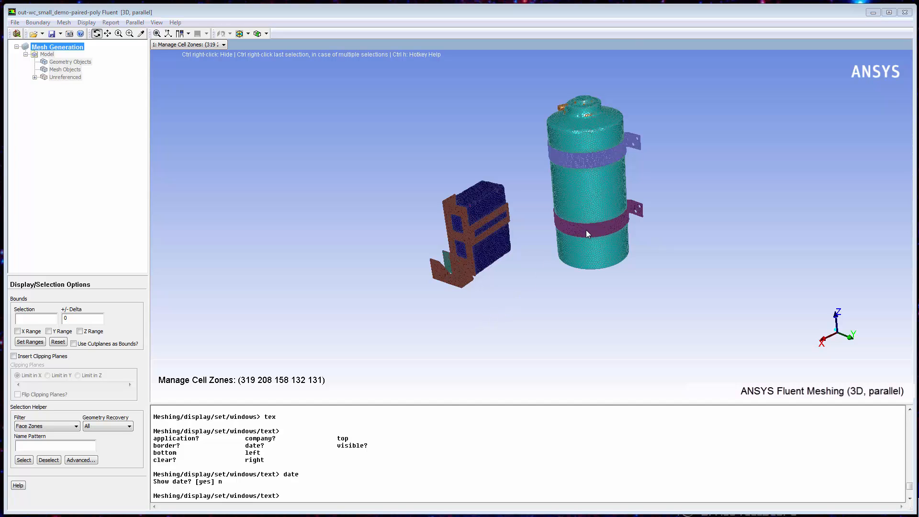
Display the cells of all solid and fluid zones in a Z-range section through a picked point on the drum's lower clamp.
key(ctrl+p)
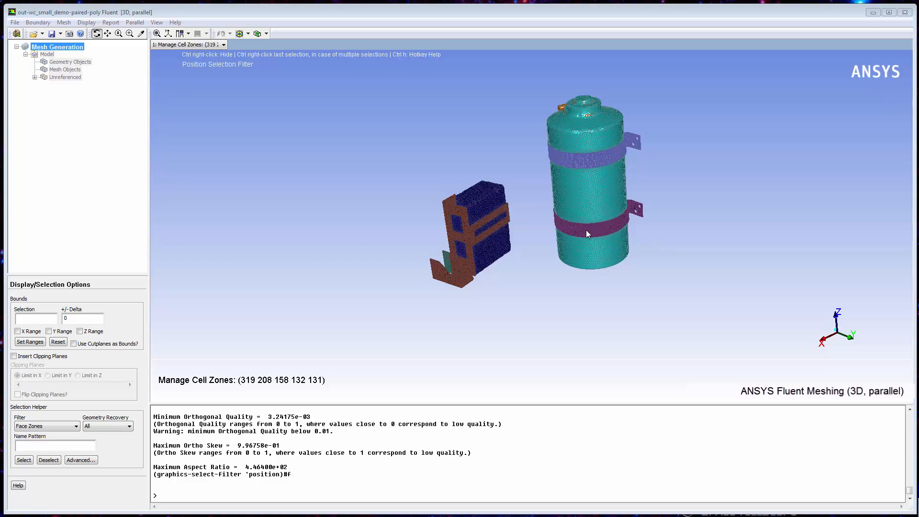
right_click(587, 231)
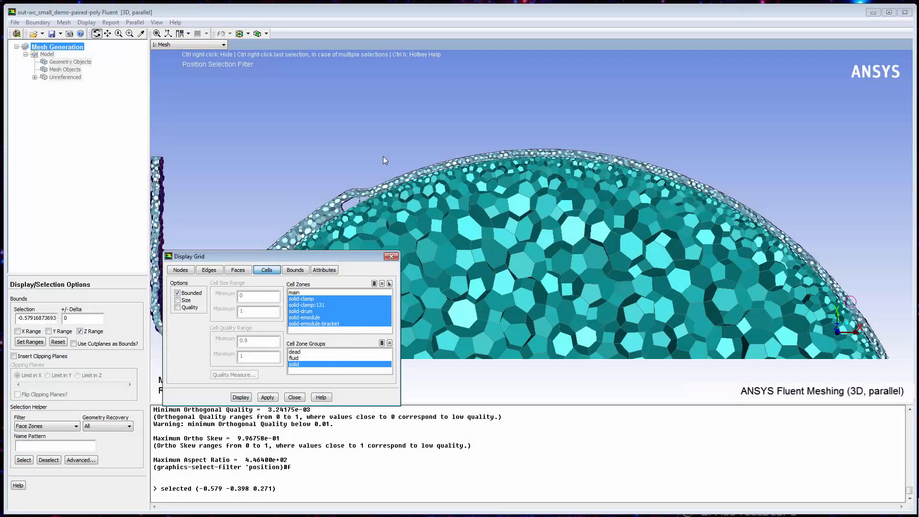
middle_drag(389, 152, 532, 182)
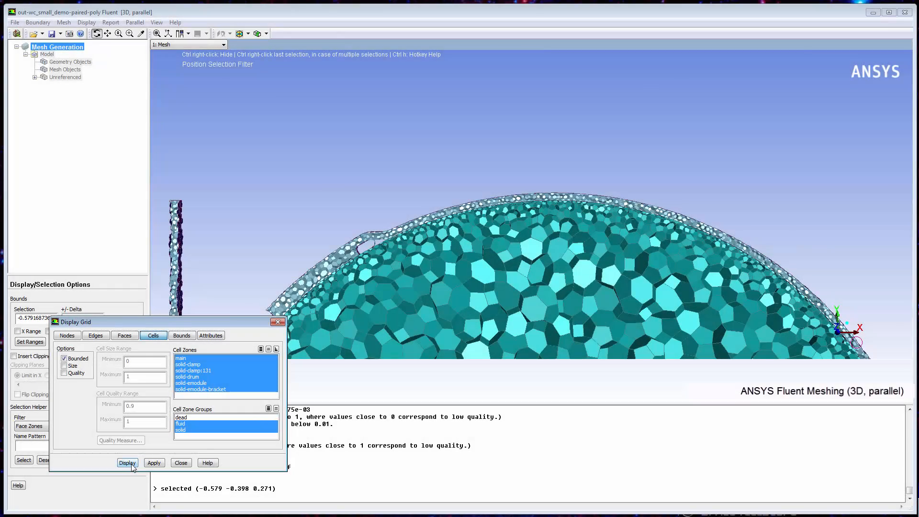
click(127, 463)
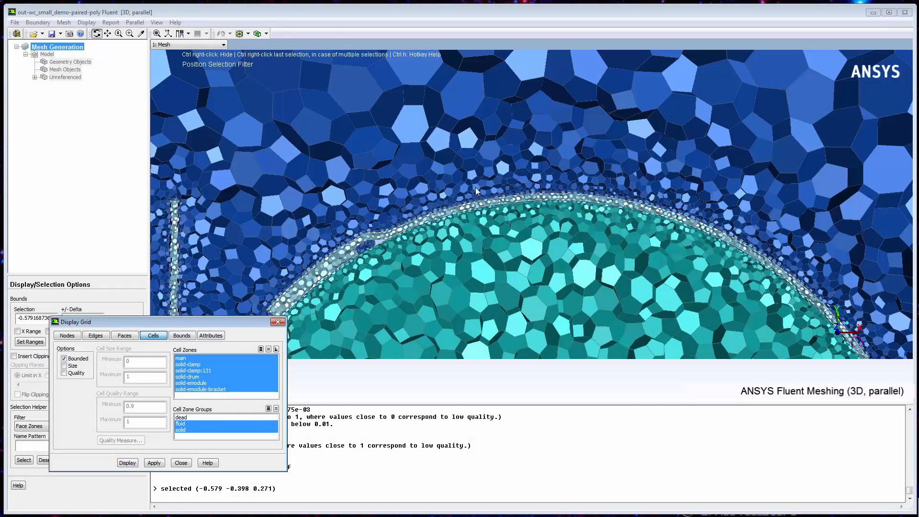
middle_drag(475, 182, 664, 233)
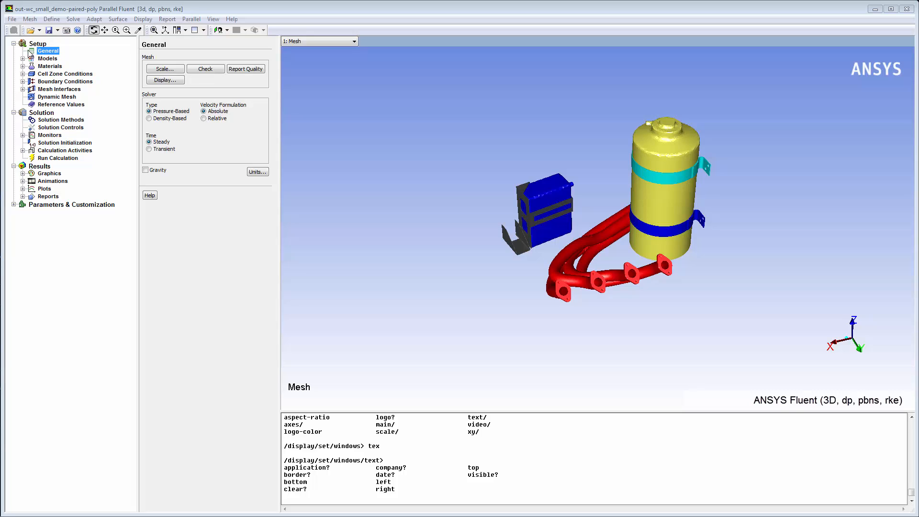
Review the viscous and radiation model settings in the solver setup, and accept the Discrete Ordinates radiation model.
click(31, 59)
double_click(195, 77)
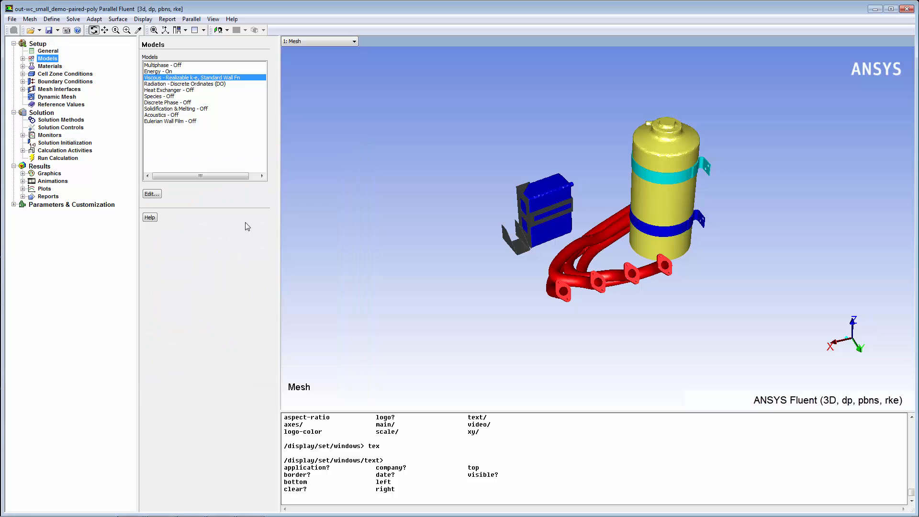
click(201, 85)
double_click(201, 84)
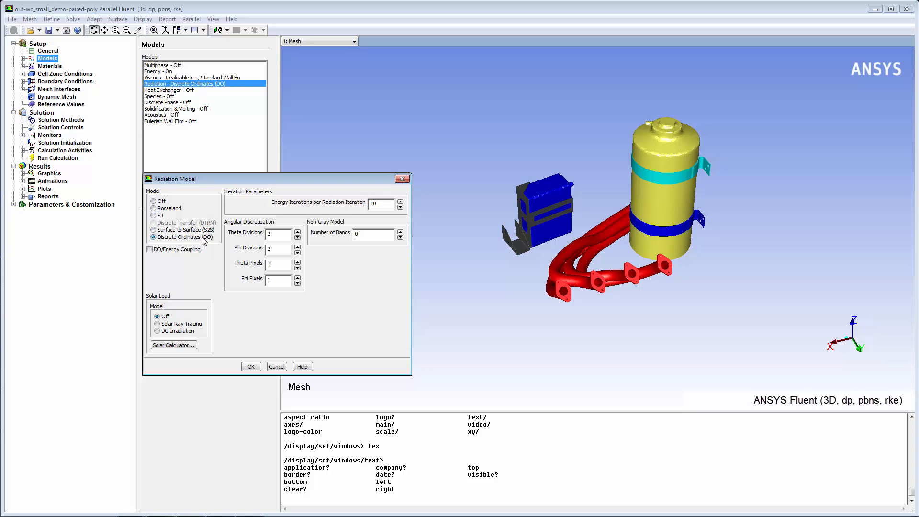
click(251, 366)
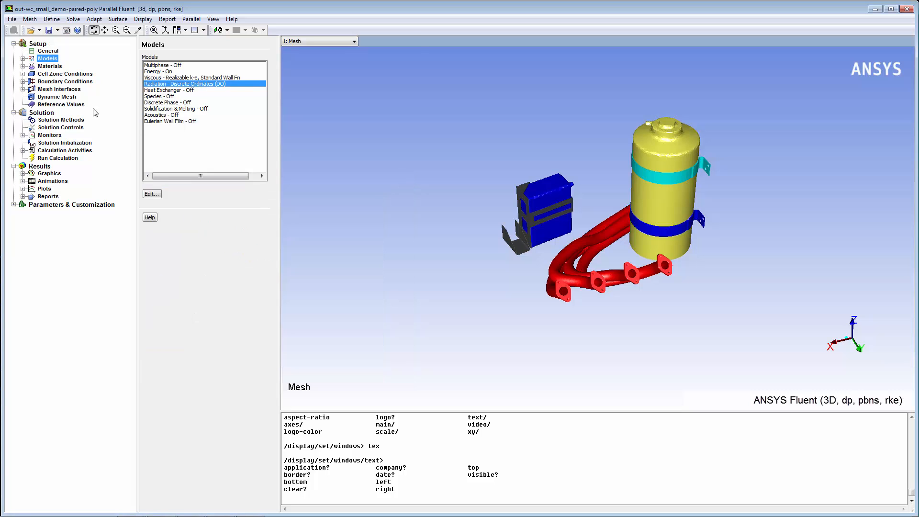
Check the fluid material air and the solid material aluminum in the case's materials.
click(48, 66)
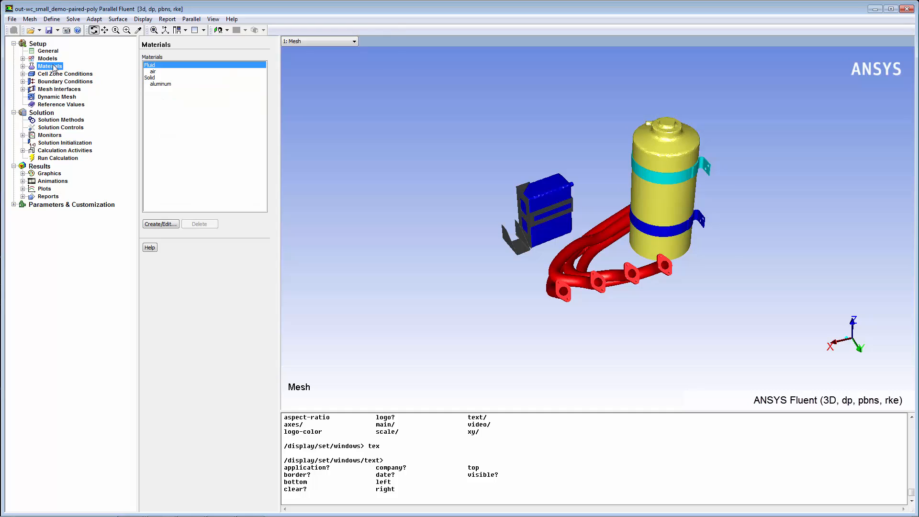
click(164, 72)
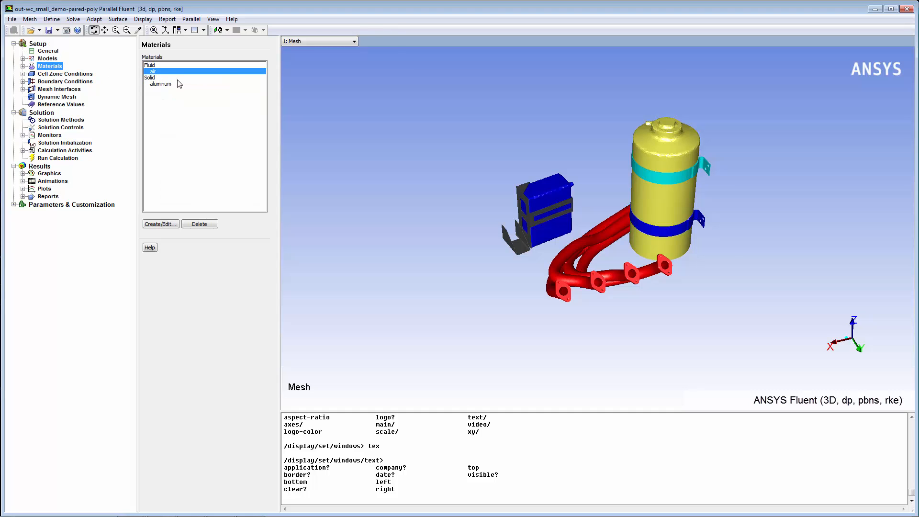
click(176, 85)
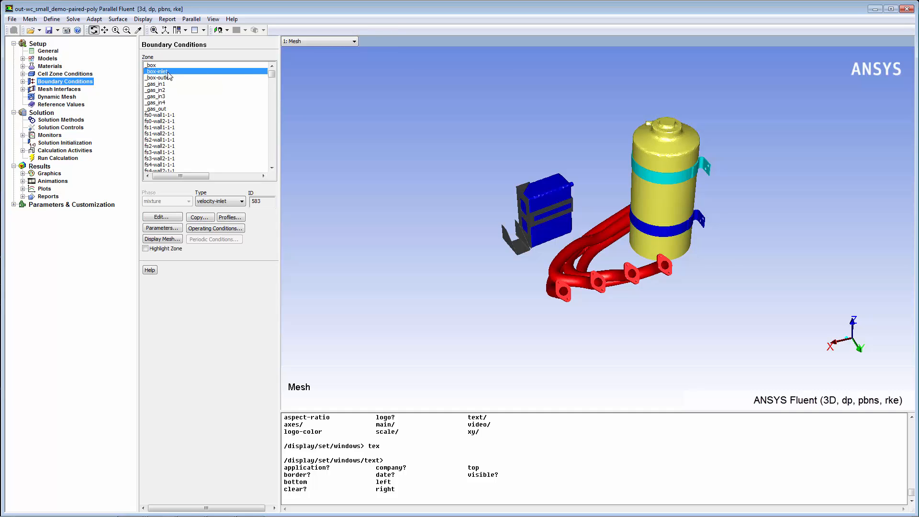
Review the momentum and thermal settings of the _box-inlet boundary and the momentum settings of the _box-outlet boundary.
double_click(167, 71)
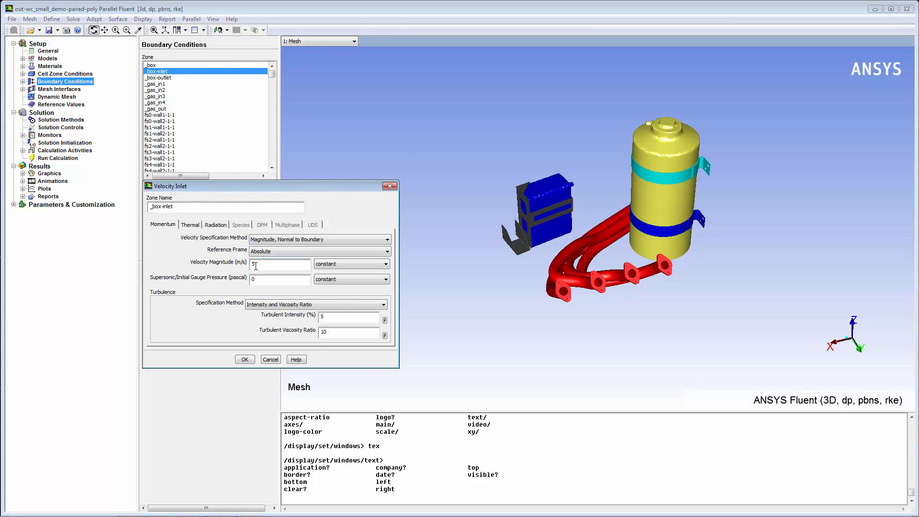
click(195, 225)
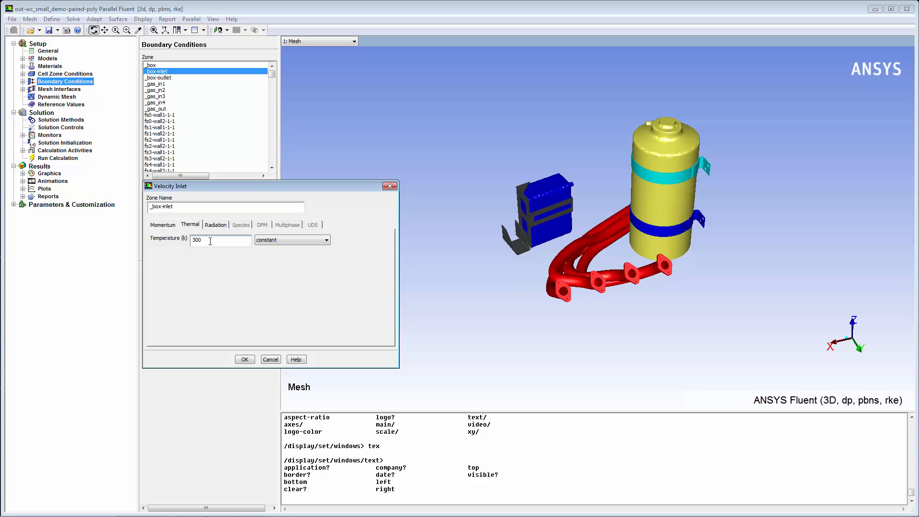
click(245, 359)
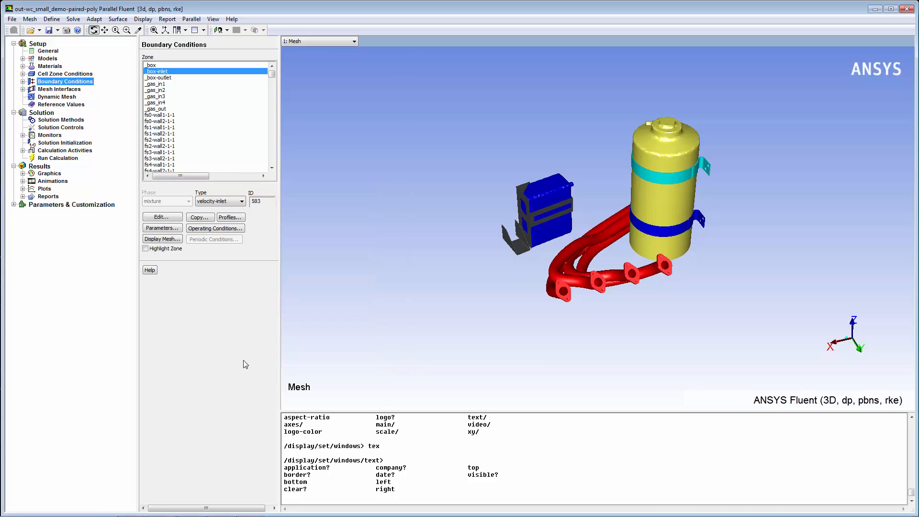
double_click(166, 77)
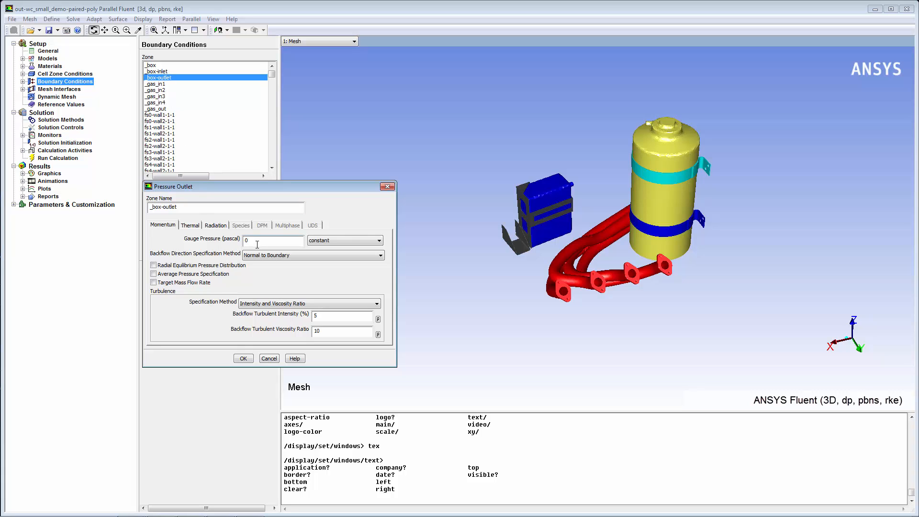
click(248, 360)
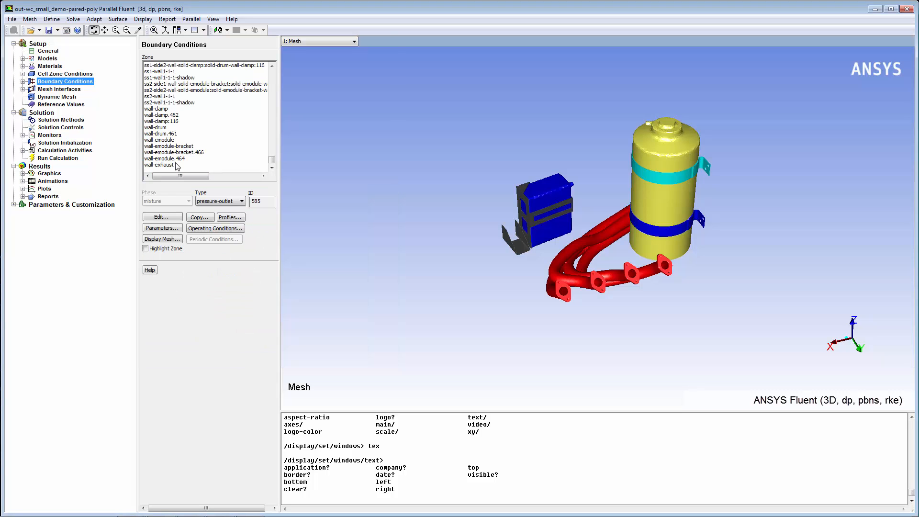
Review the thermal boundary conditions of the wall-exhaust zone.
click(173, 163)
double_click(173, 164)
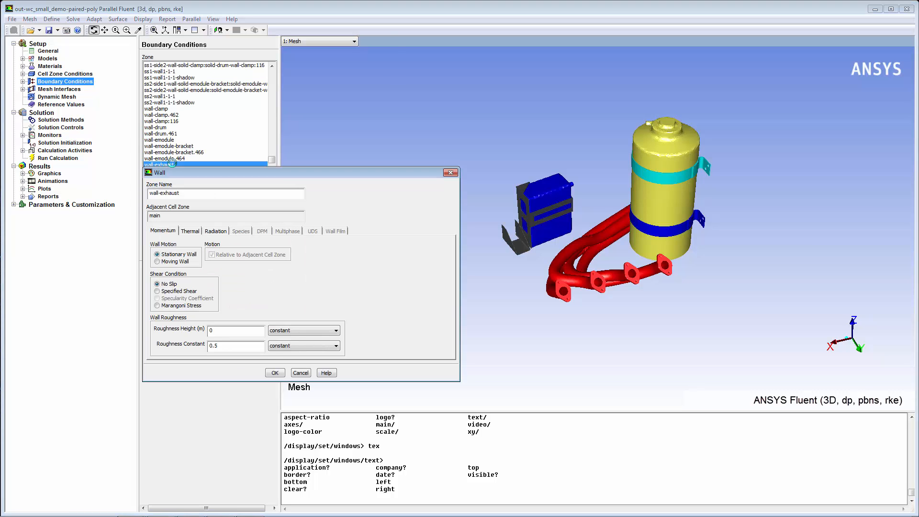
click(192, 231)
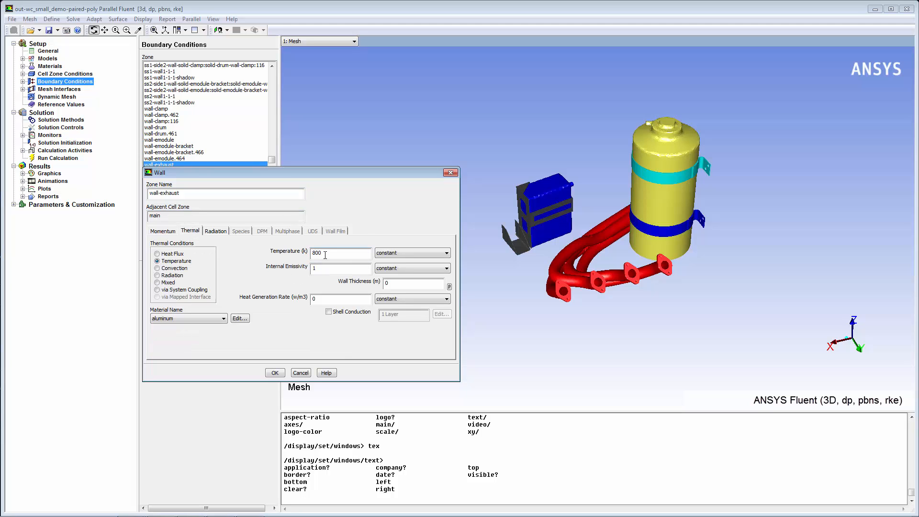
click(275, 373)
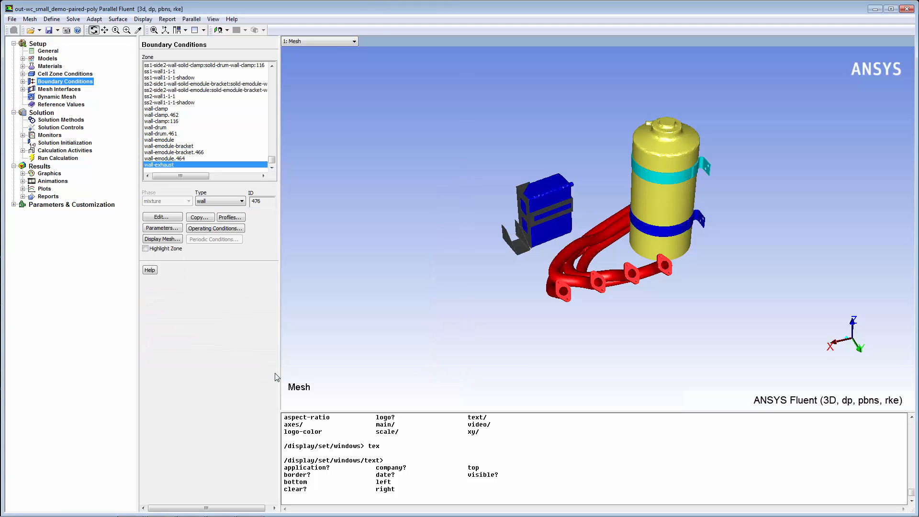
Open the mesh interfaces fs0 and ss0 and examine how their paired zones overlap on the clamp.
click(77, 91)
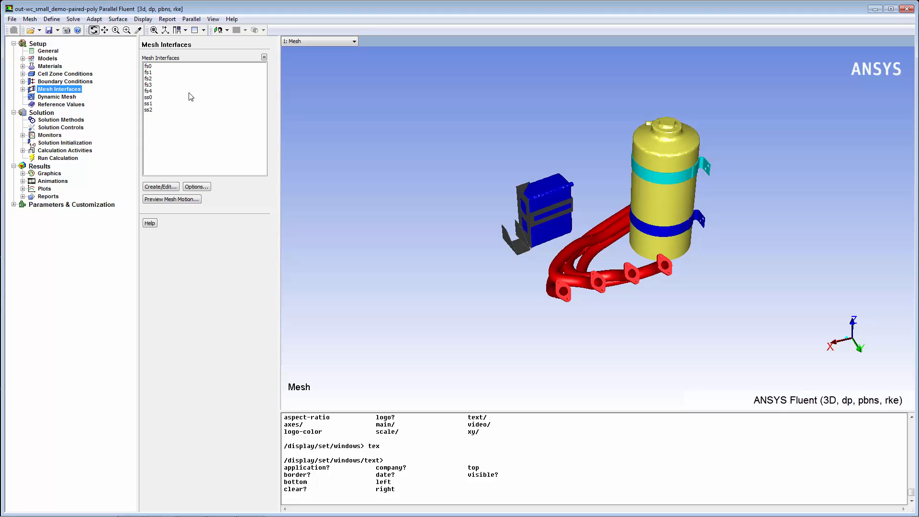
click(178, 67)
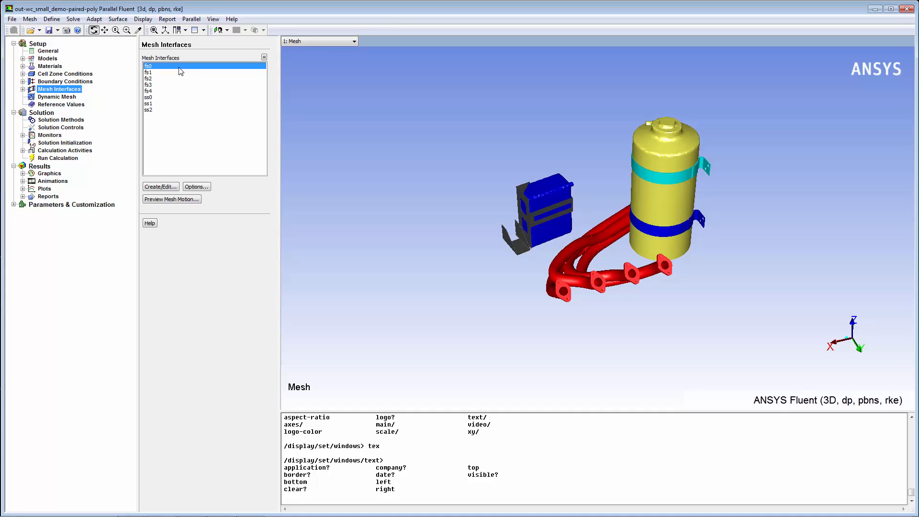
double_click(182, 70)
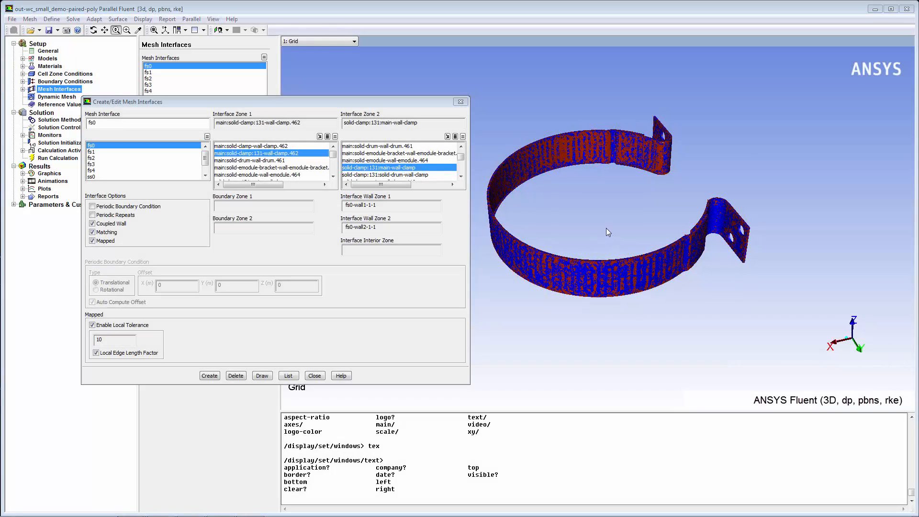
drag(605, 228, 649, 316)
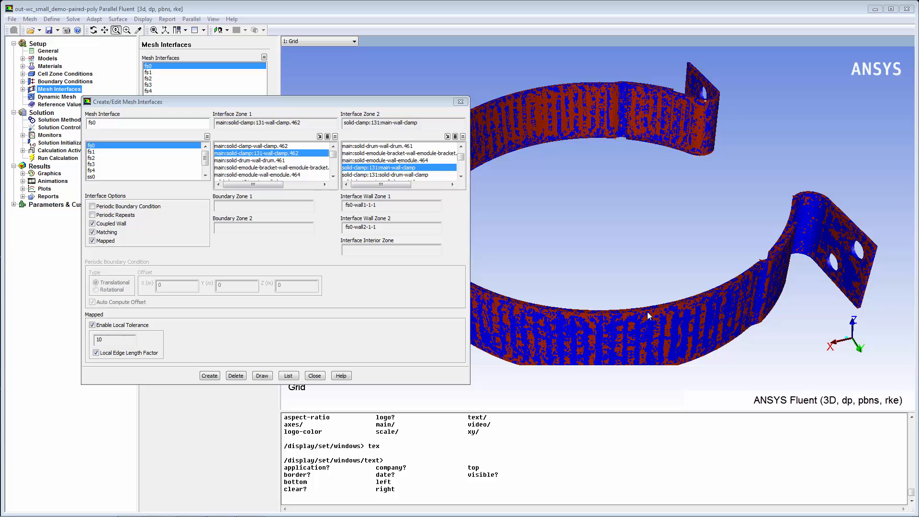
drag(649, 316, 643, 284)
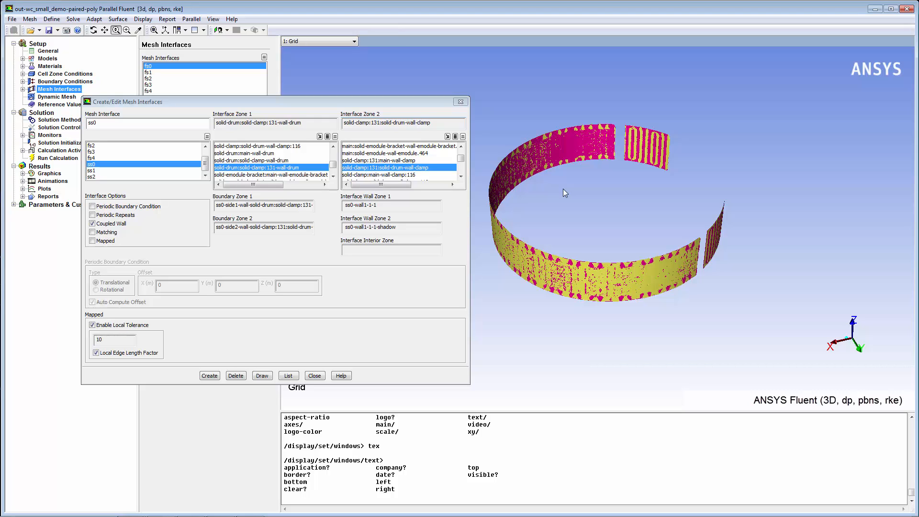
drag(639, 231, 675, 302)
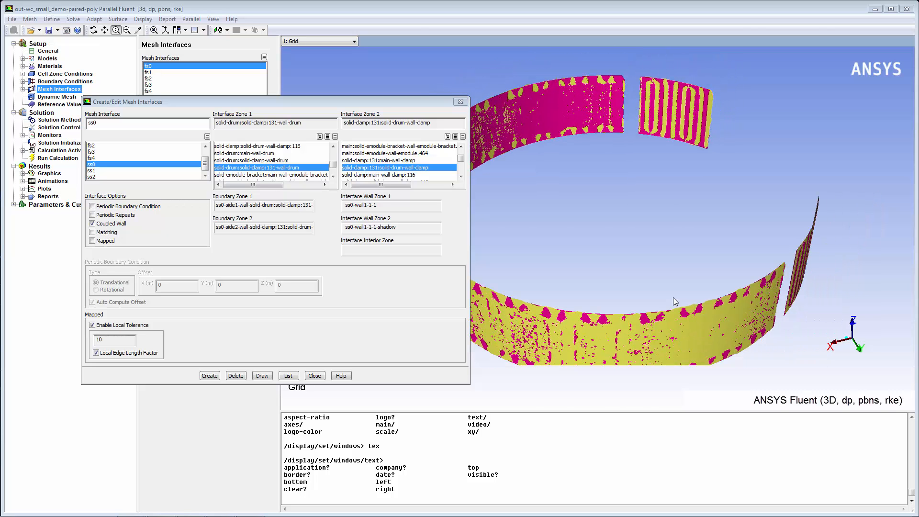
drag(673, 297, 673, 243)
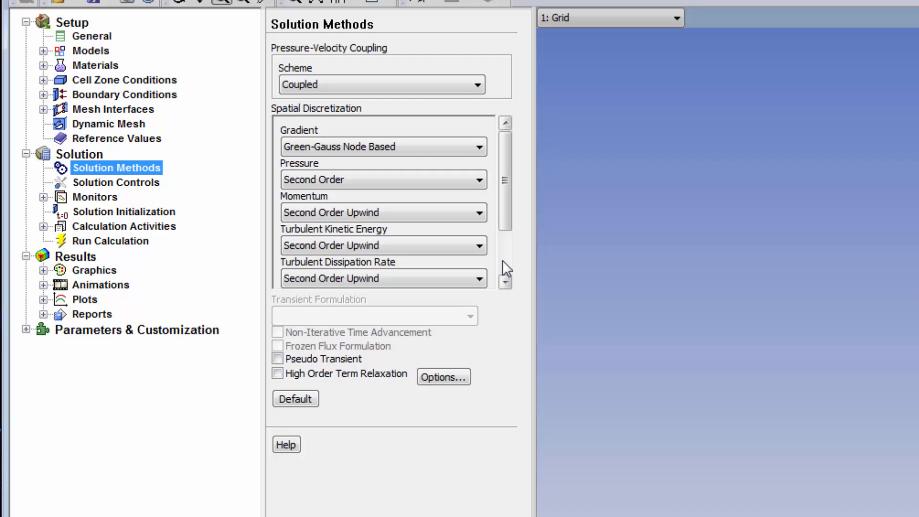
Review the spatial discretization schemes in the solution methods and open the solution controls.
click(506, 260)
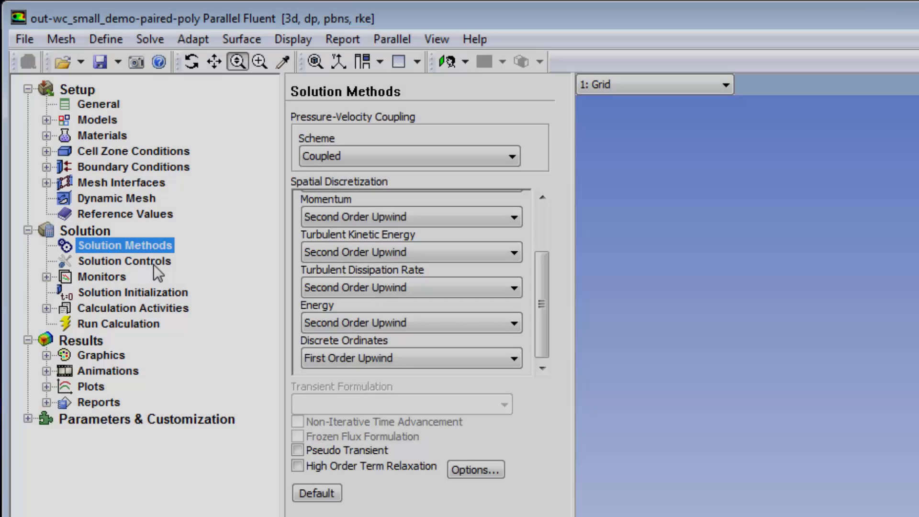
click(139, 182)
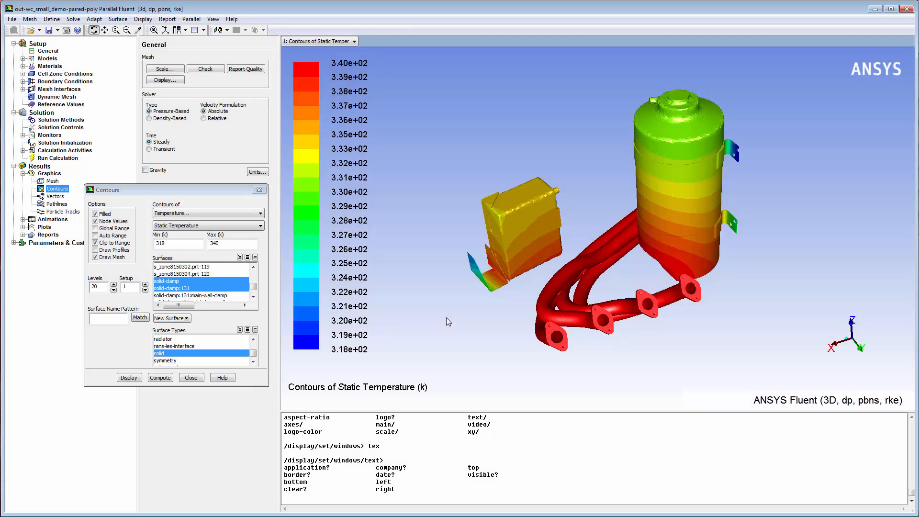
Examine the static temperature contours on the drum, electronic module and exhaust from several sides.
drag(446, 318, 801, 318)
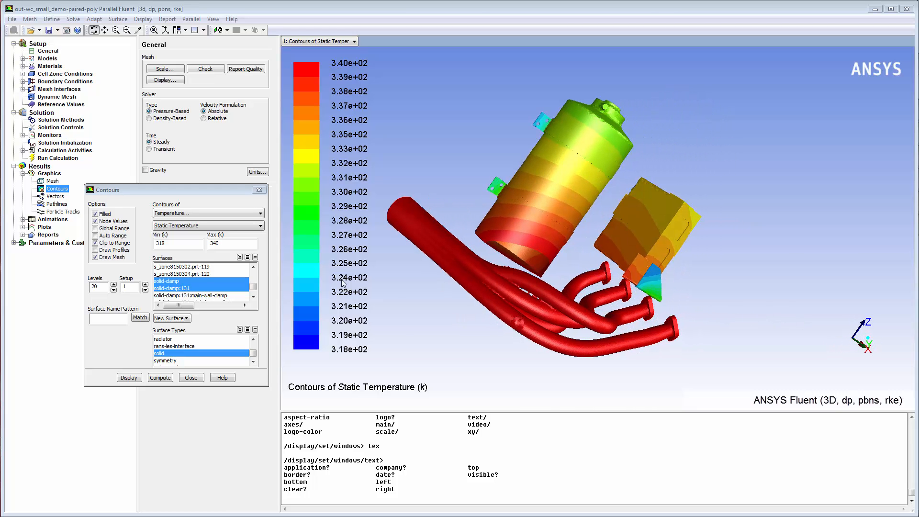
drag(421, 308, 641, 324)
drag(457, 282, 567, 307)
drag(428, 282, 772, 318)
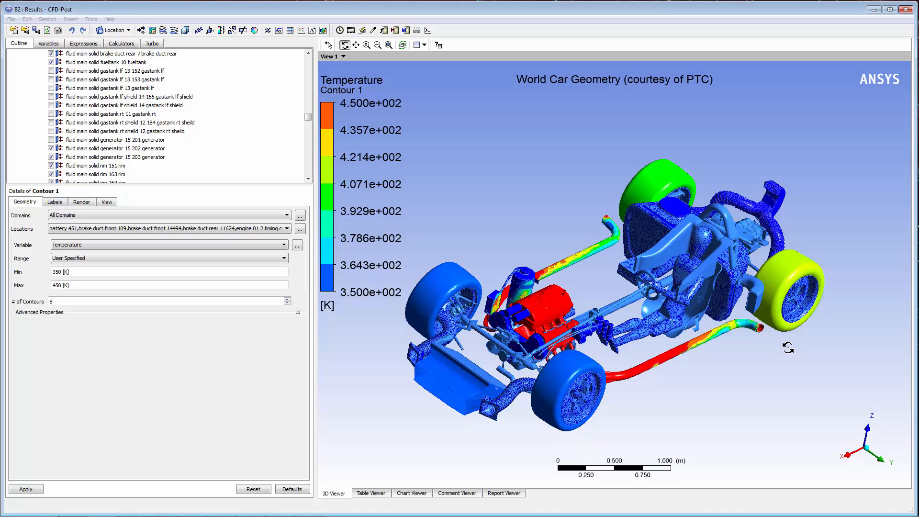
Examine the temperature contours on the full car model in CFD-Post from a different angle.
drag(785, 349, 388, 201)
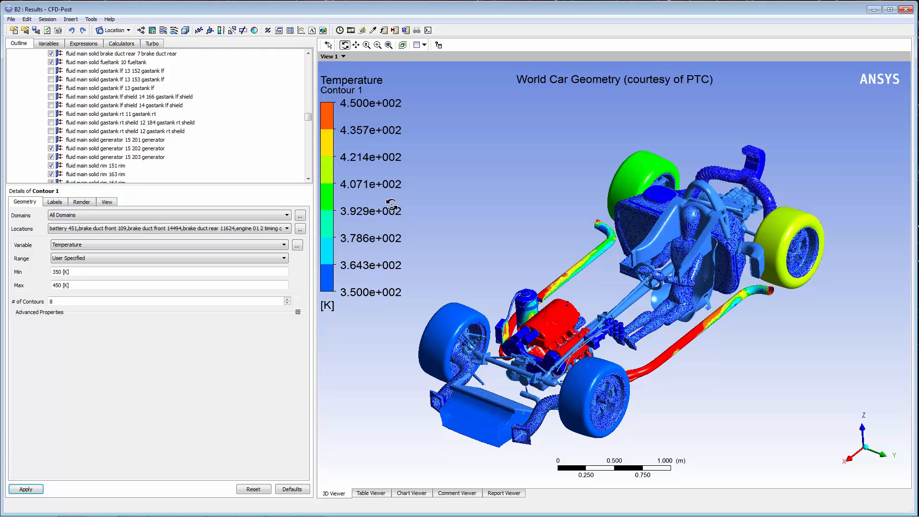